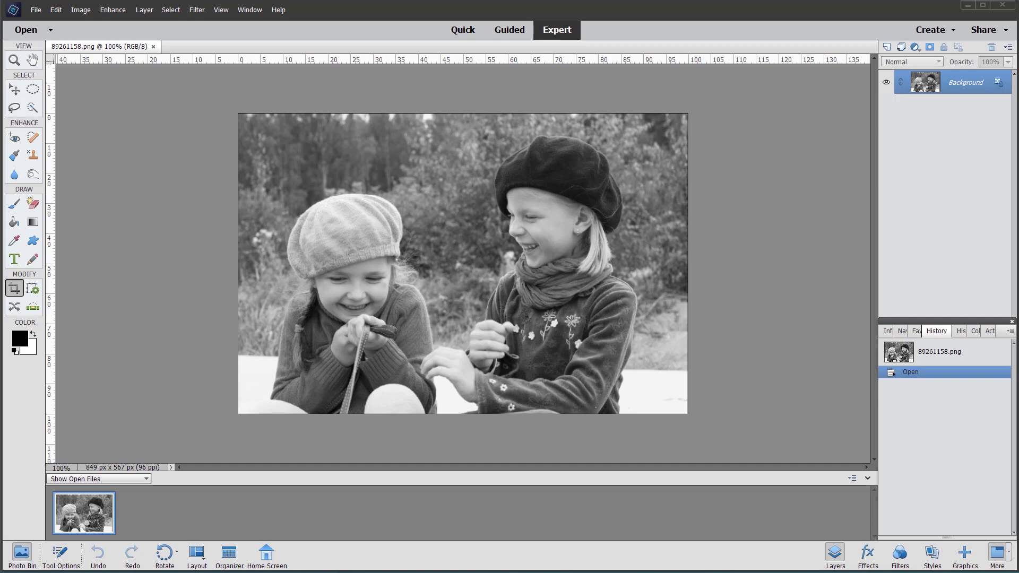
# - Open the Enhance menu for the black-and-white photo 89261158.png
pyautogui.click(113, 10)
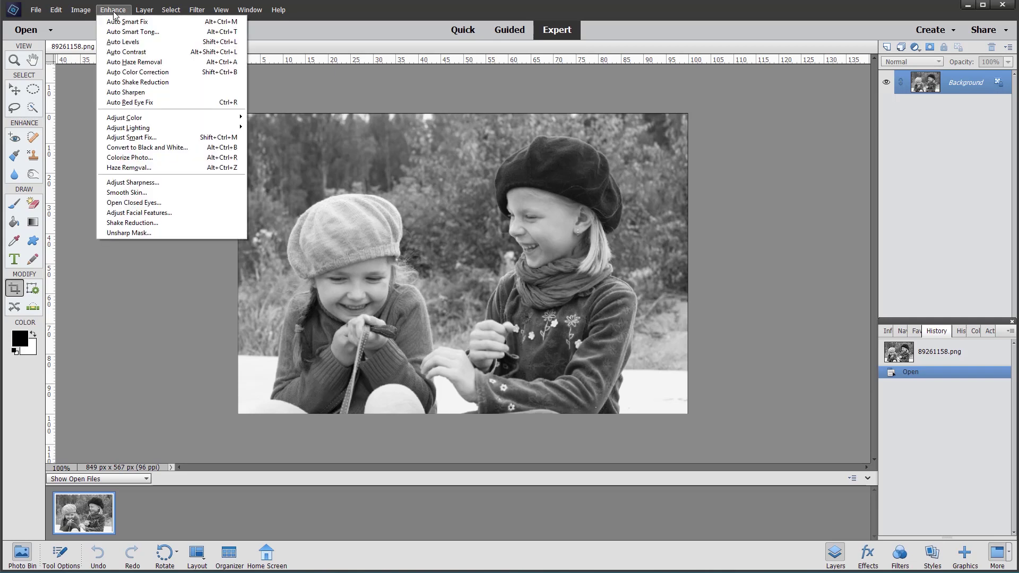
# - Colorize the photo, compare the four Auto variants, and apply the first natural green-foliage one
pyautogui.click(141, 158)
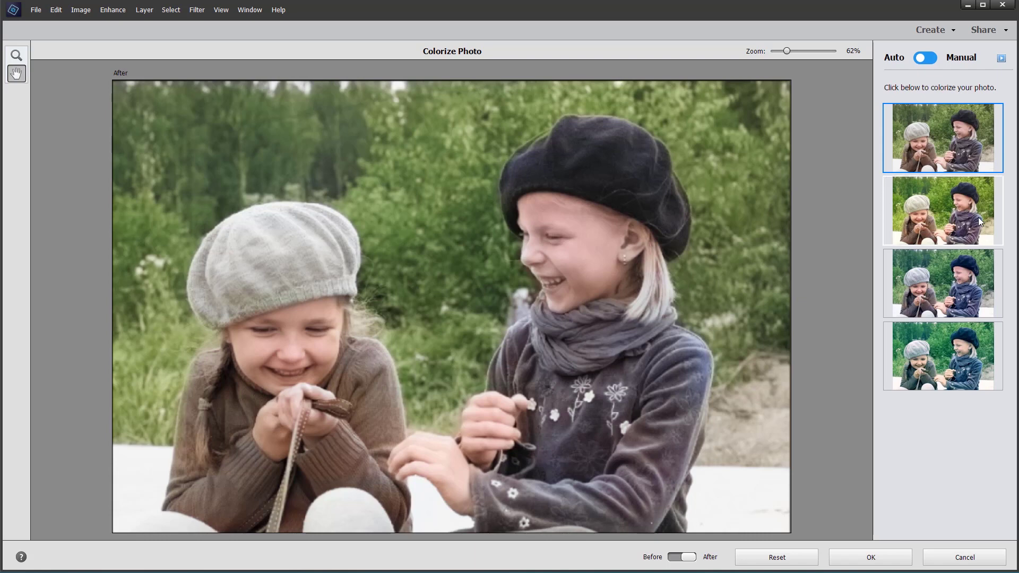
pyautogui.click(948, 218)
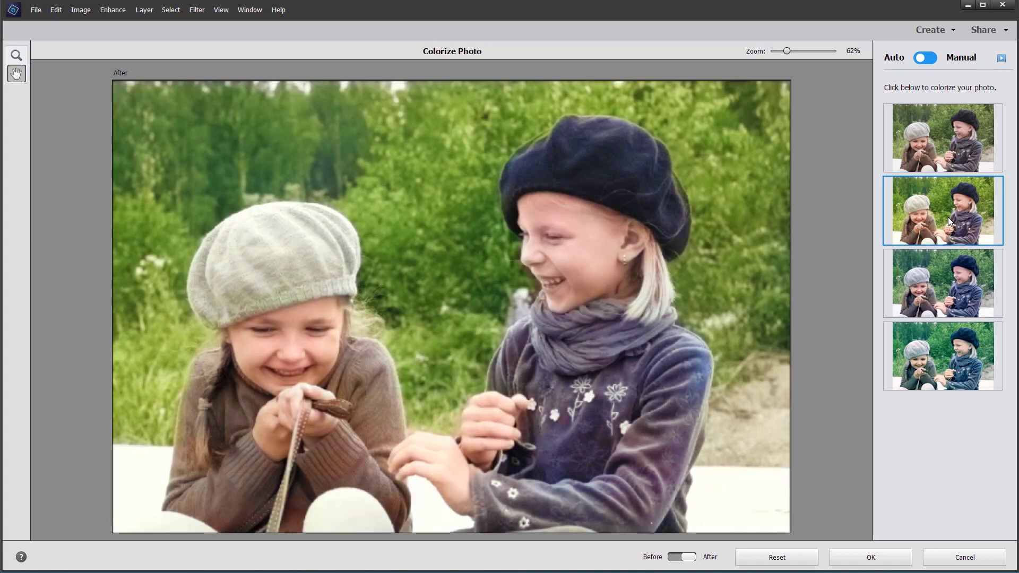
pyautogui.click(923, 301)
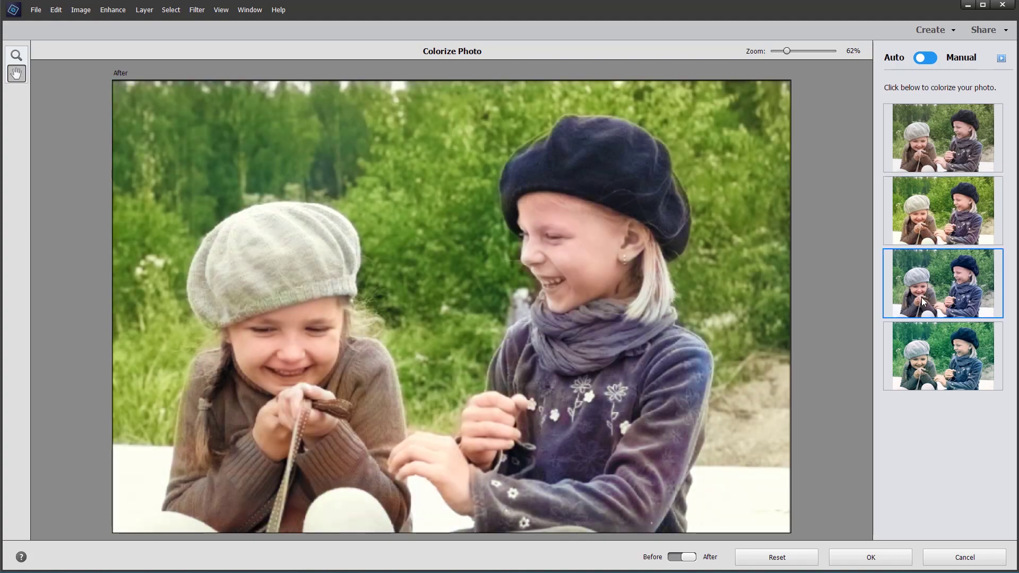
pyautogui.click(943, 358)
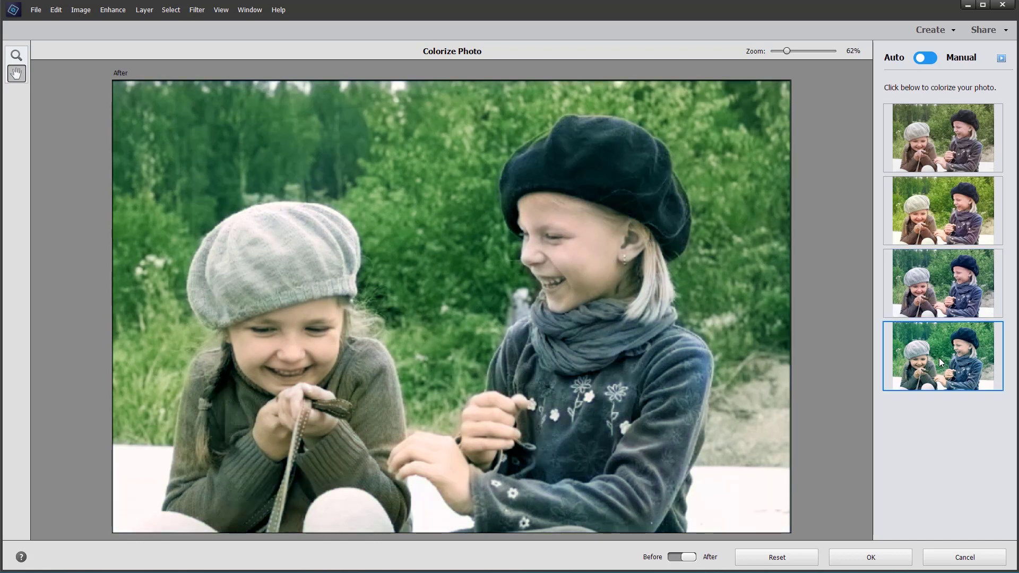
pyautogui.click(952, 151)
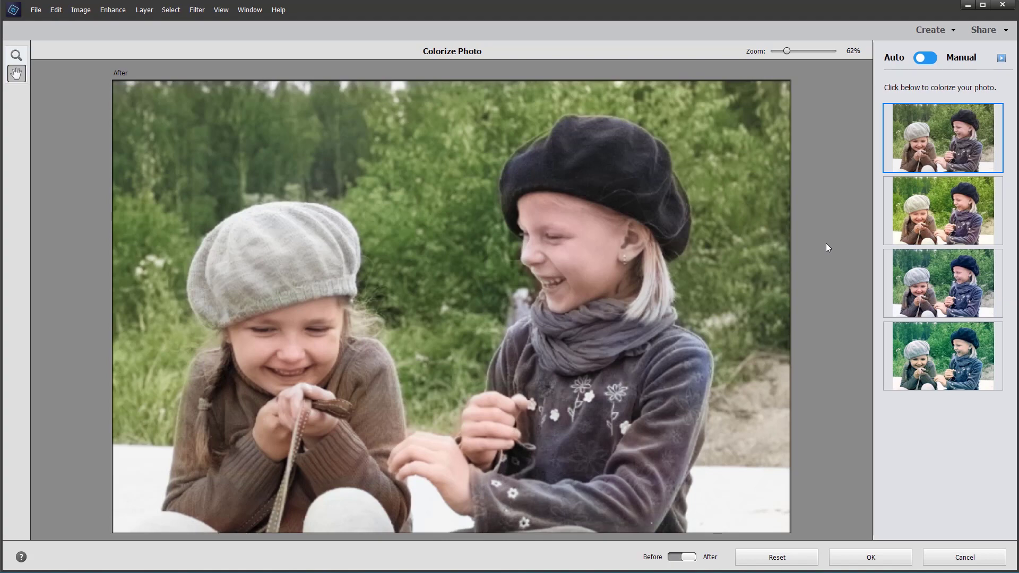
pyautogui.click(909, 547)
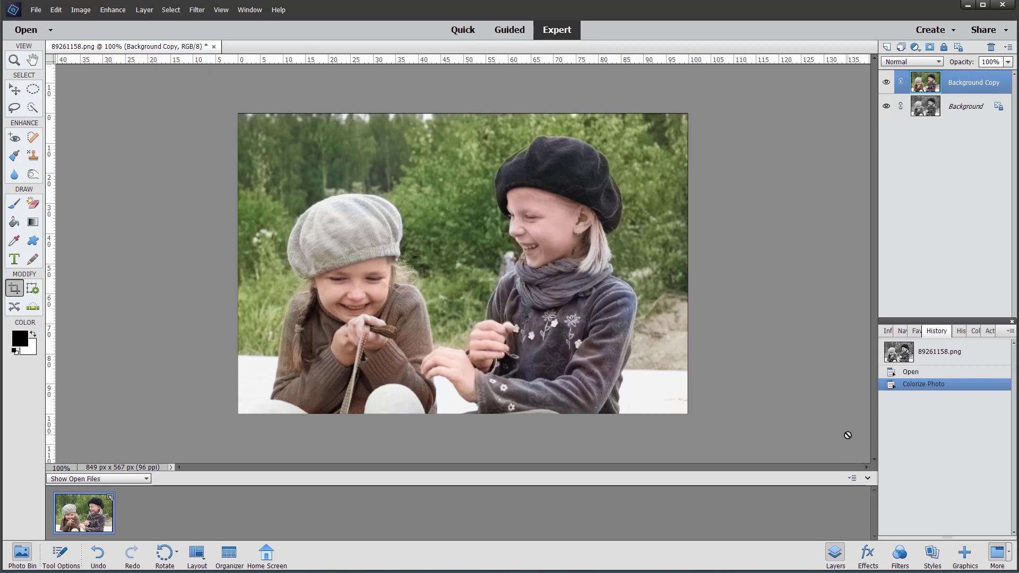
# - Open Enhance > Adjust Color > Adjust Color for Skin Tone
pyautogui.click(124, 11)
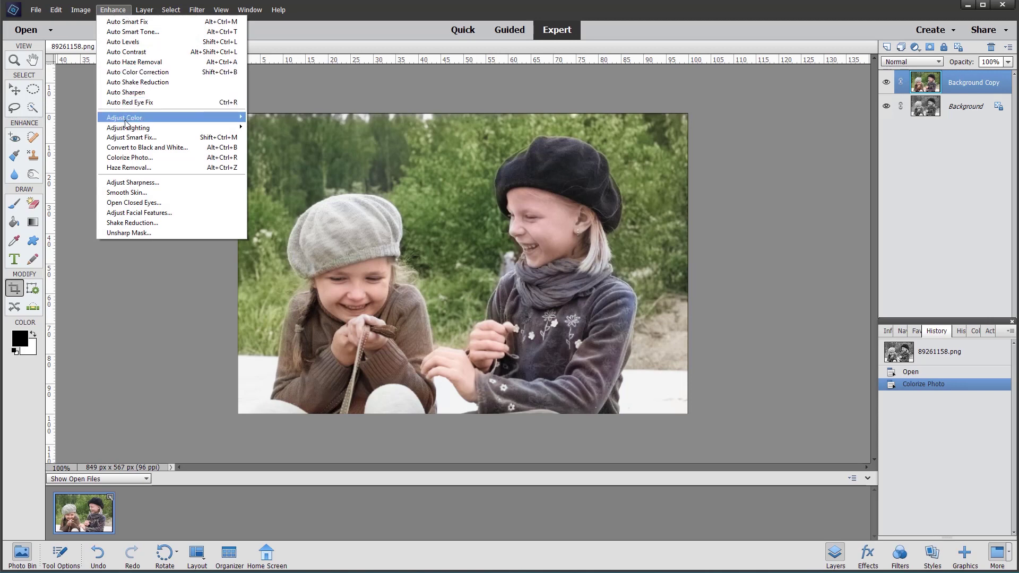
pyautogui.moveTo(127, 119)
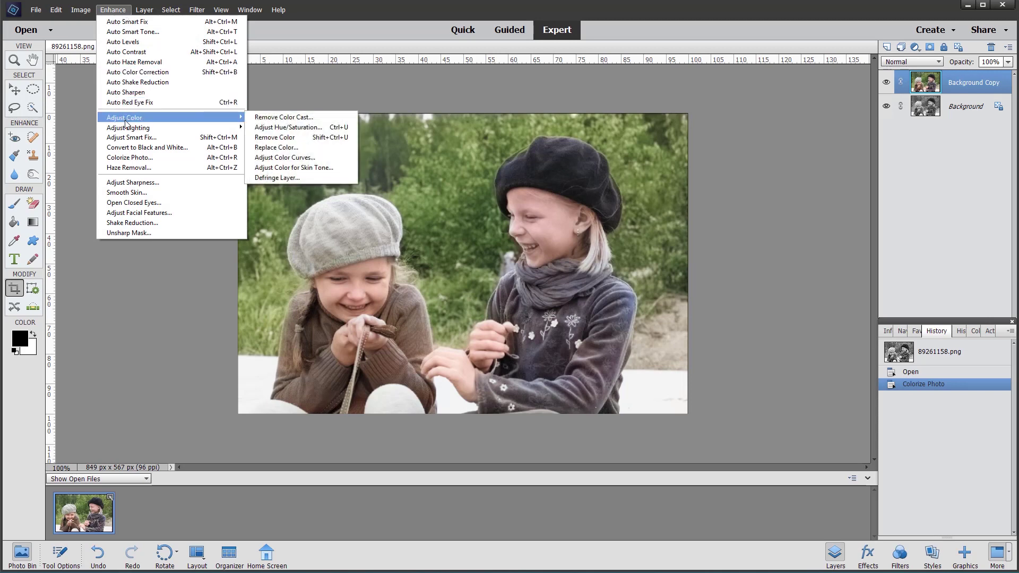
pyautogui.click(277, 168)
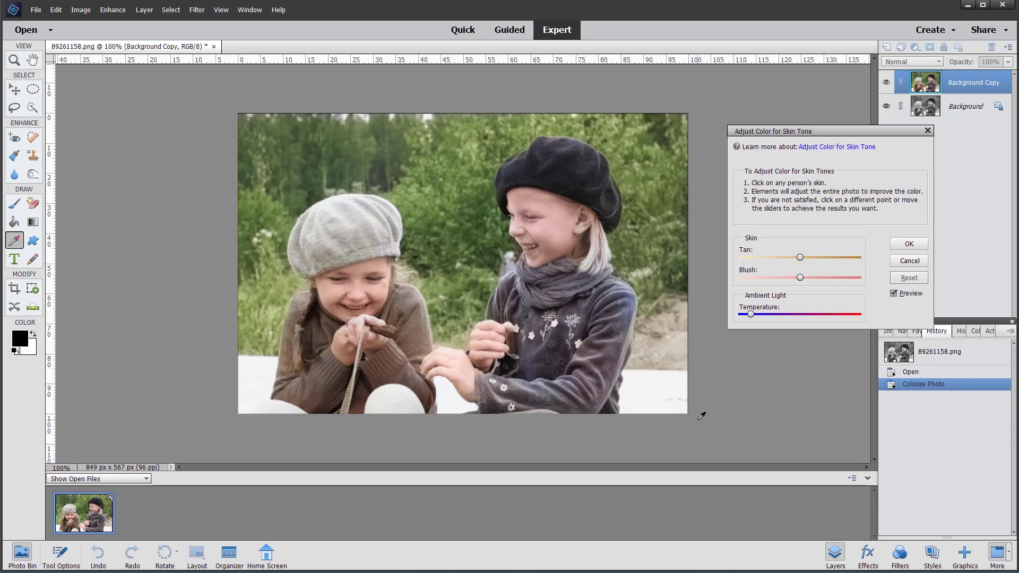
# - Sample skin from the right girl's cheek, the left girl's hand and her cheek
pyautogui.click(556, 233)
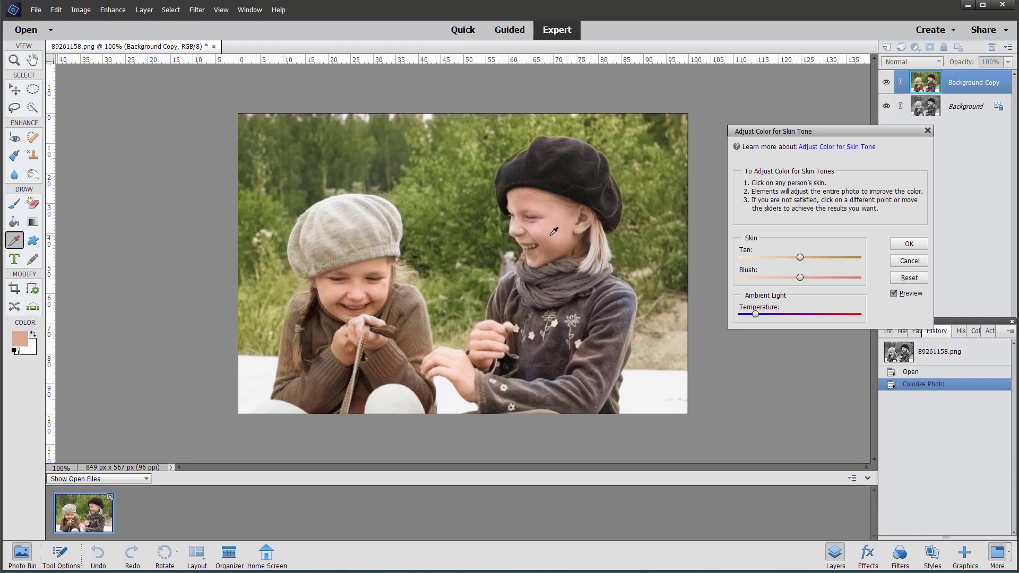
pyautogui.click(458, 371)
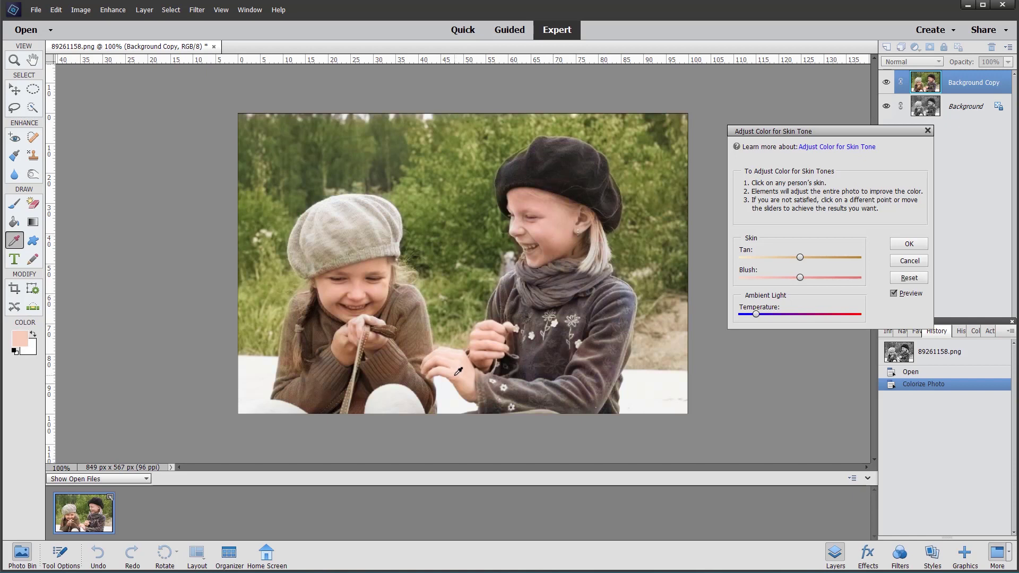
pyautogui.click(362, 293)
# - Lower Tan, raise Blush slightly and warm Temperature, then apply the skin tone correction
pyautogui.moveTo(797, 256); pyautogui.dragTo(756, 258)
pyautogui.click(798, 277)
pyautogui.moveTo(813, 280); pyautogui.dragTo(816, 280)
pyautogui.moveTo(756, 316)
pyautogui.mouseDown()
pyautogui.moveTo(766, 313)
pyautogui.moveTo(754, 313)
pyautogui.mouseUp()
pyautogui.moveTo(746, 313); pyautogui.dragTo(750, 314)
pyautogui.click(911, 244)
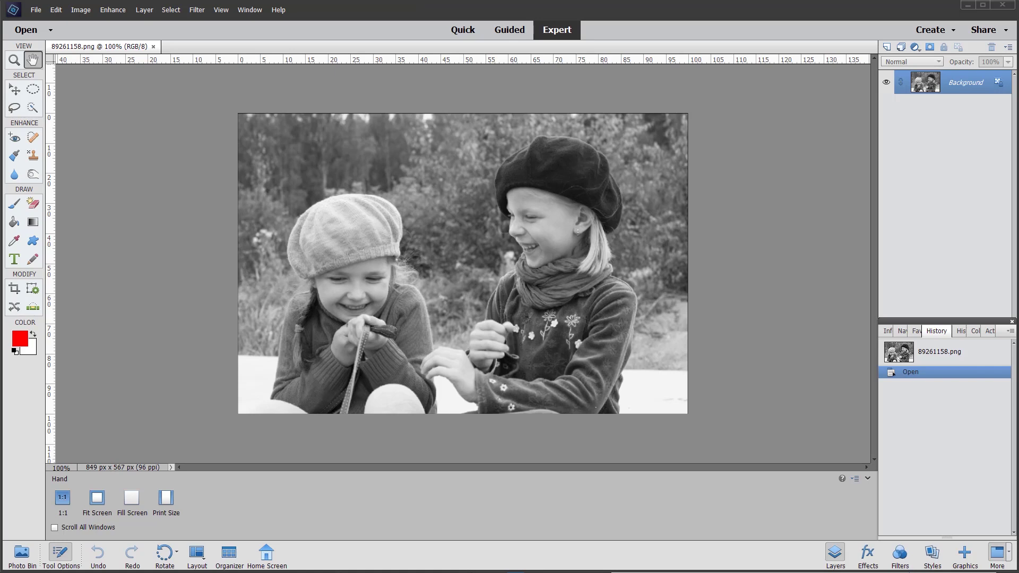
# - Open Enhance > Colorize Photo again on the reverted black-and-white original
pyautogui.click(113, 11)
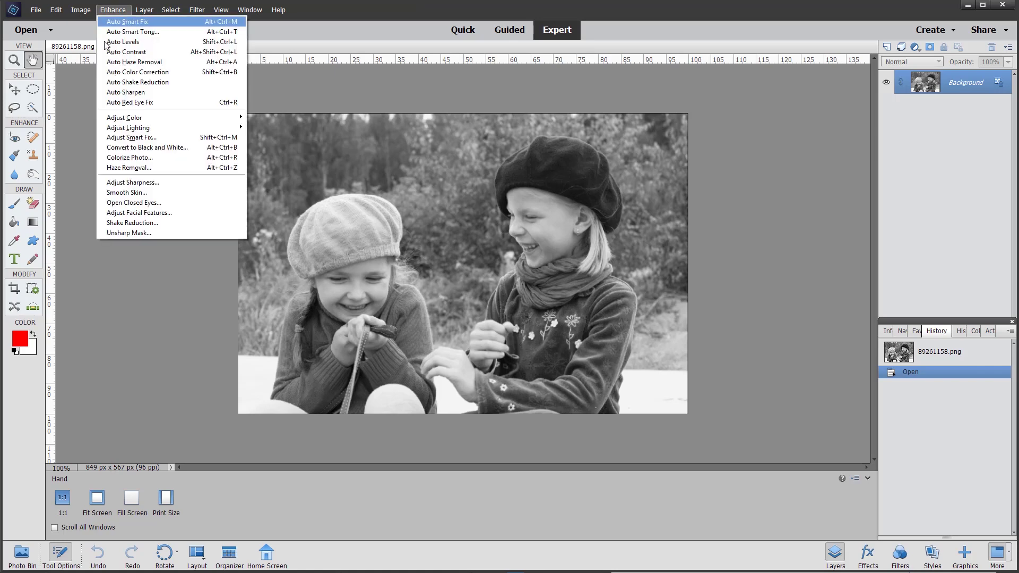
pyautogui.click(142, 159)
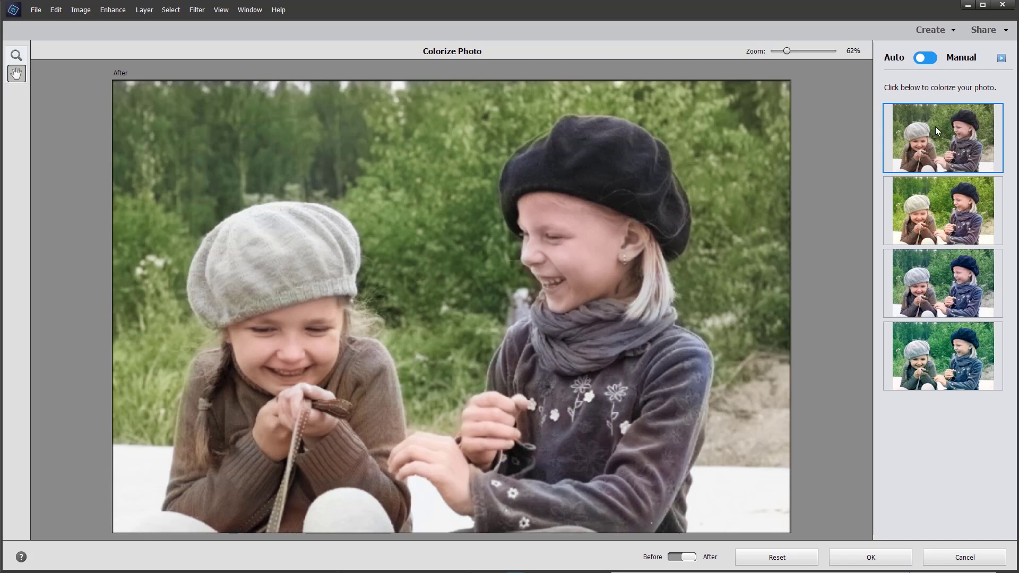
# - Switch Colorize Photo to Manual and brush-select the left girl's grey beret with Quick Selection
pyautogui.click(924, 58)
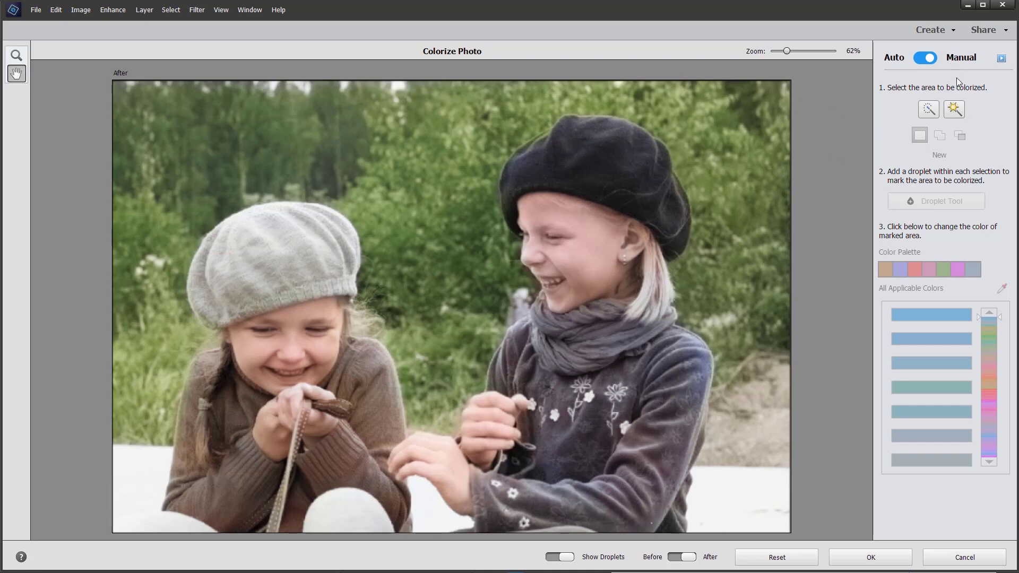
pyautogui.click(927, 110)
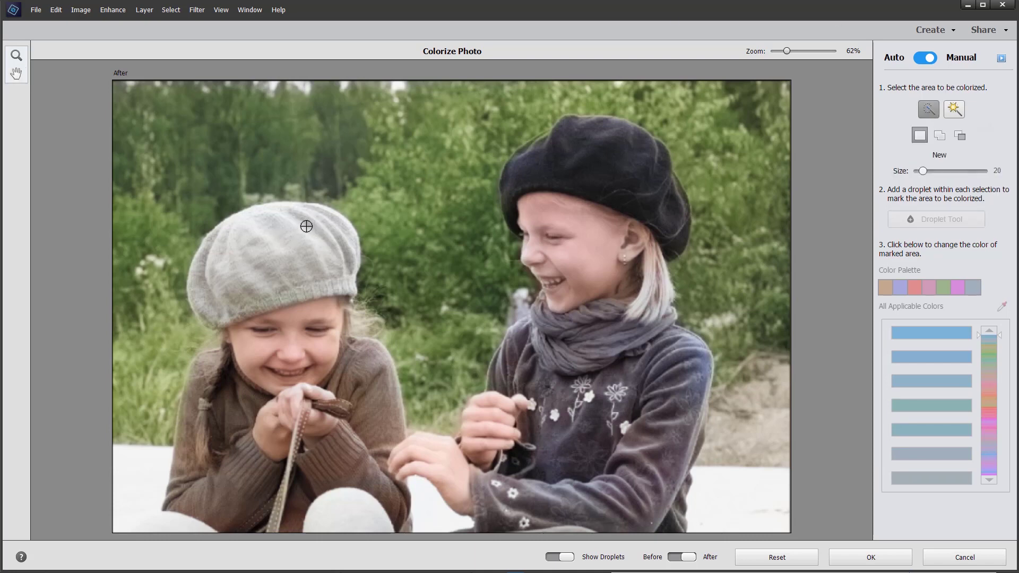
pyautogui.moveTo(307, 223); pyautogui.dragTo(263, 237)
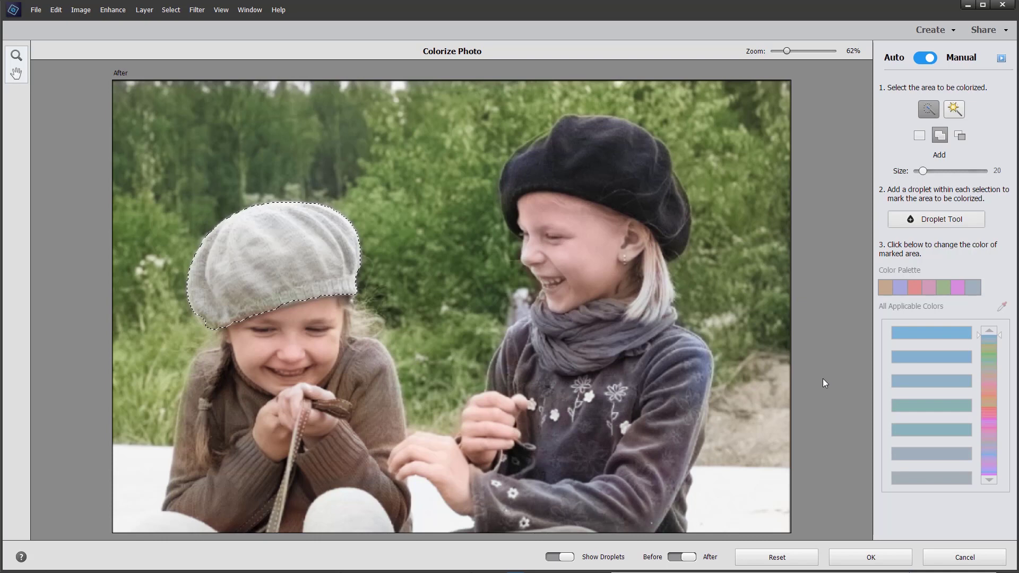
# - Mark the selected beret with the Droplet Tool and give it an orange-yellow colour
pyautogui.click(940, 218)
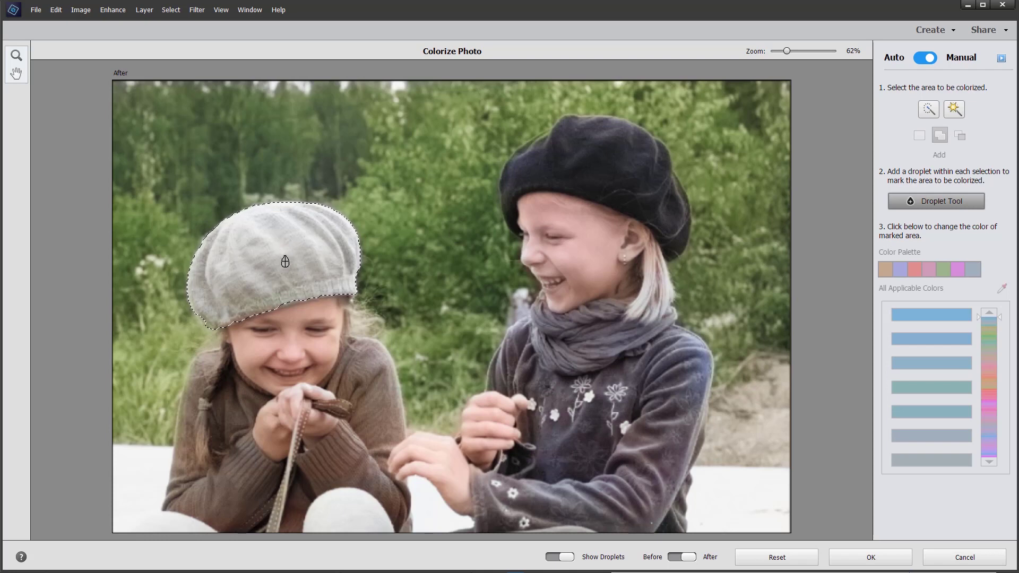
pyautogui.click(287, 259)
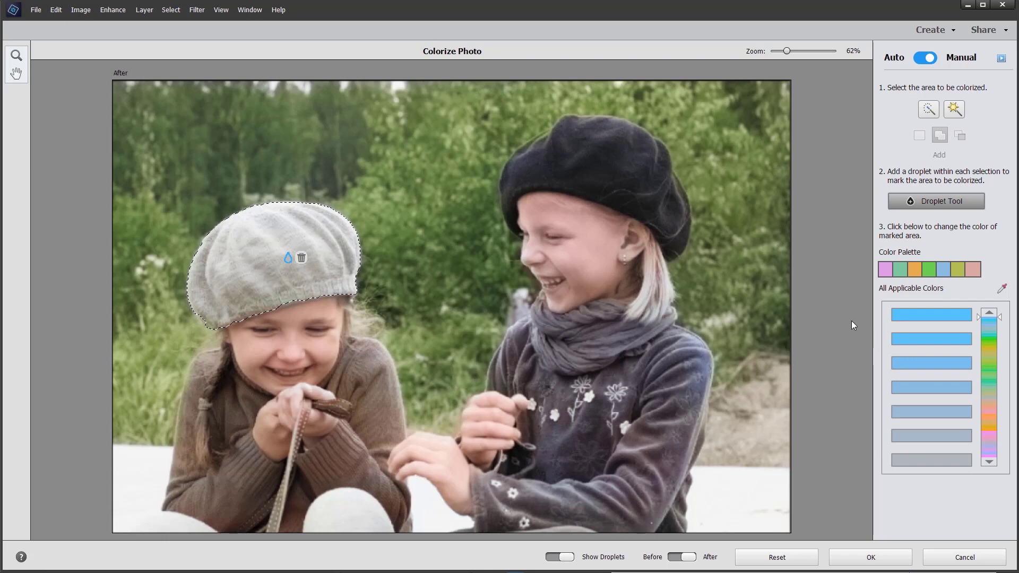
pyautogui.click(915, 268)
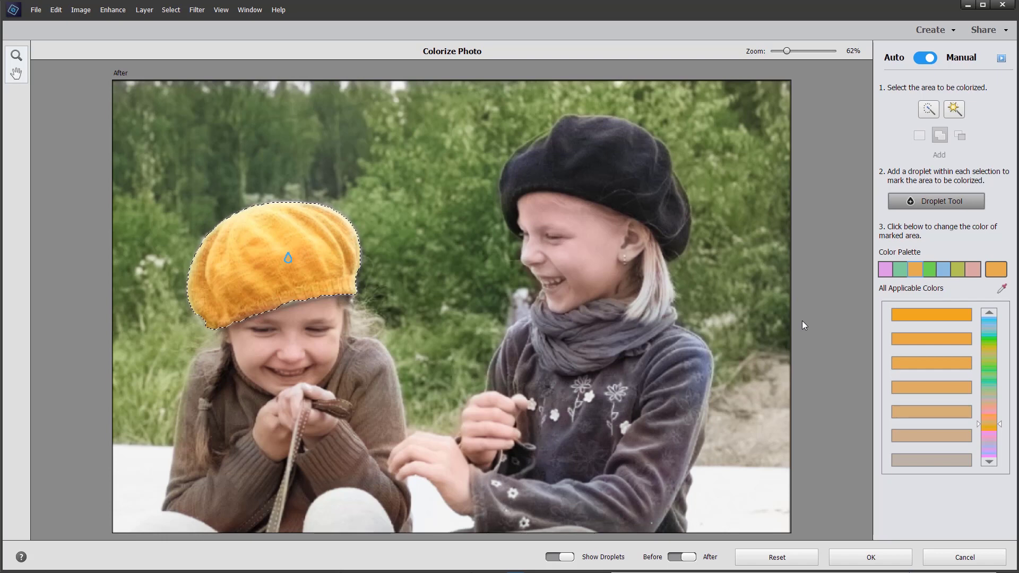
# - Deselect the beret and apply the manual colorization to the photo
pyautogui.click(177, 12)
pyautogui.click(183, 33)
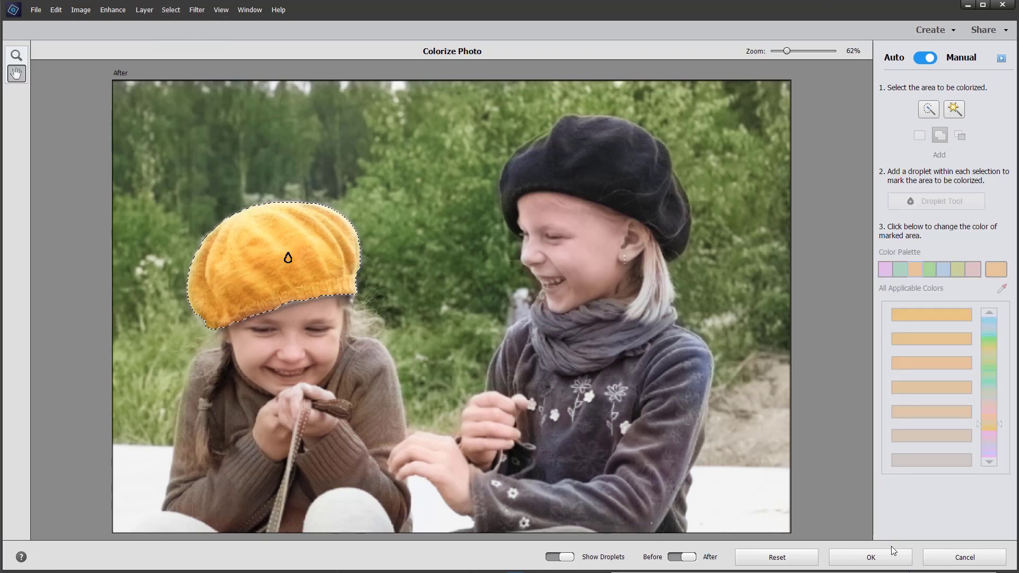
pyautogui.click(871, 557)
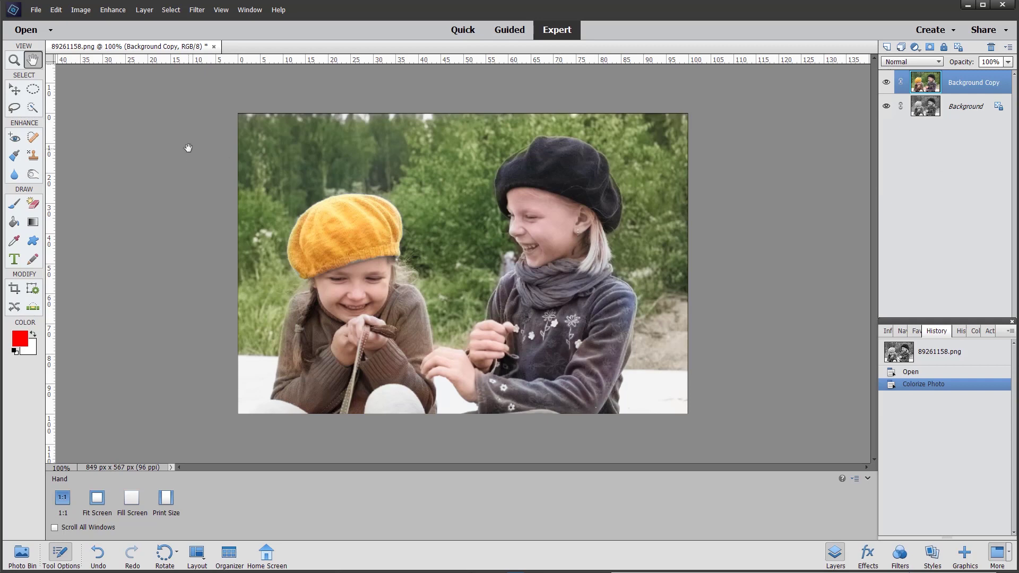
# - Select the left girl's yellow beret with the Quick Selection tool
pyautogui.click(33, 108)
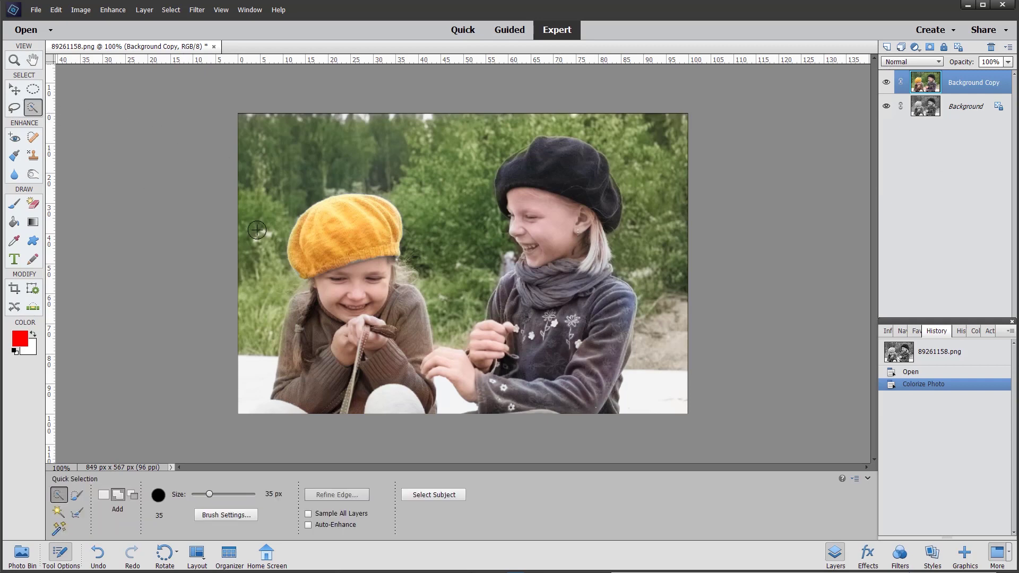
pyautogui.click(334, 235)
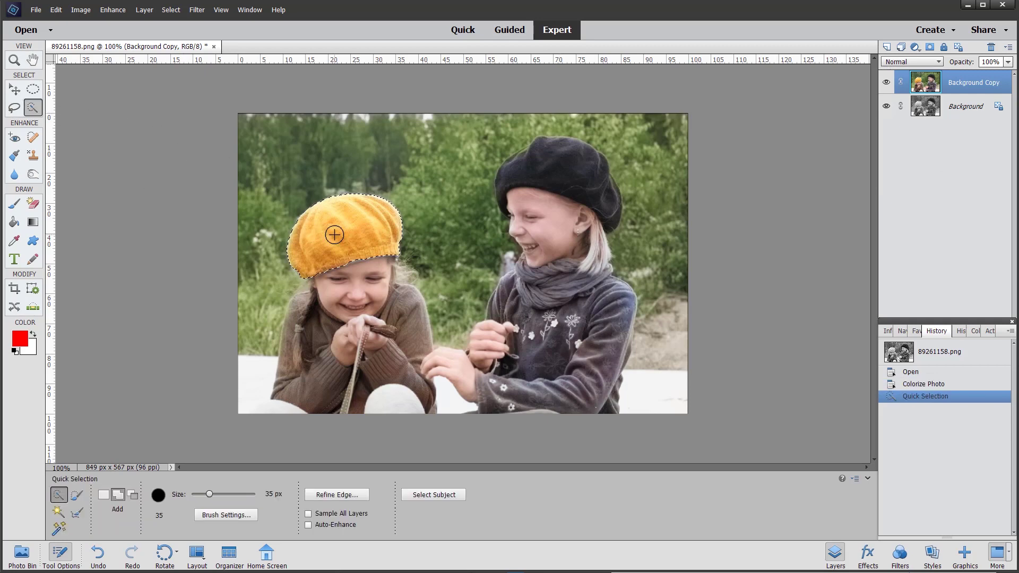
# - Expand the beret selection by 1 pixel twice with Select > Modify > Expand
pyautogui.click(171, 12)
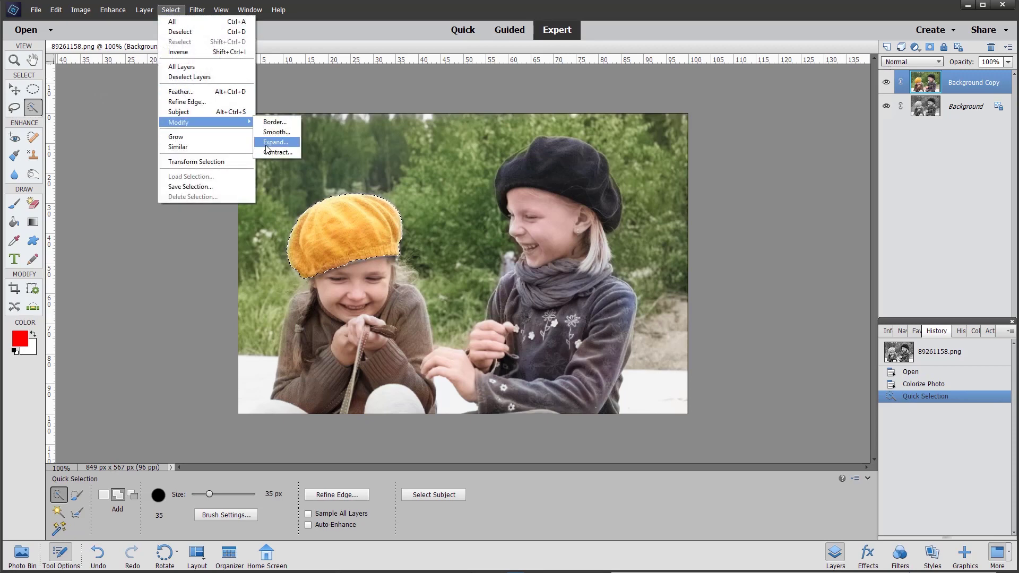
pyautogui.click(266, 144)
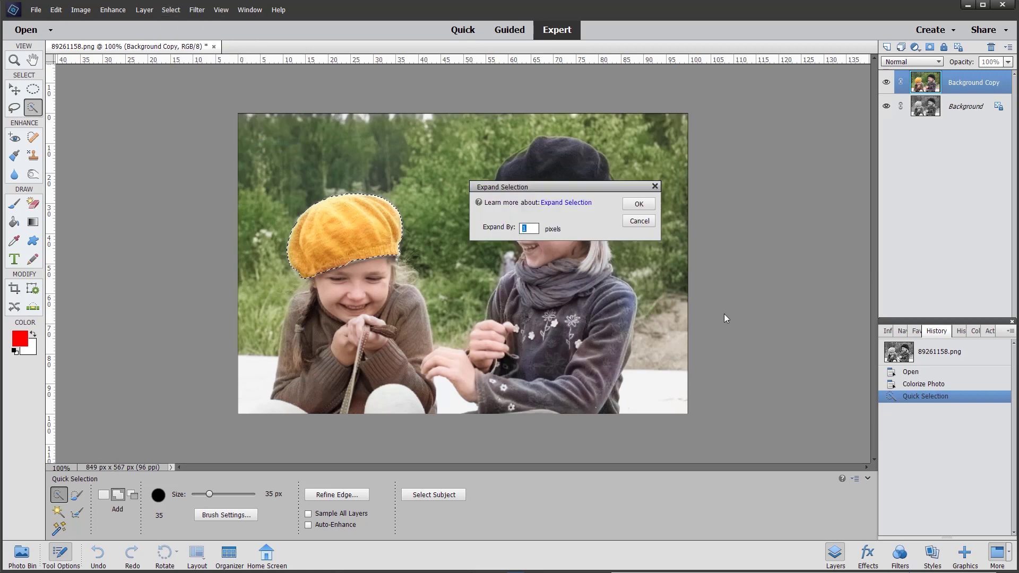
pyautogui.click(640, 205)
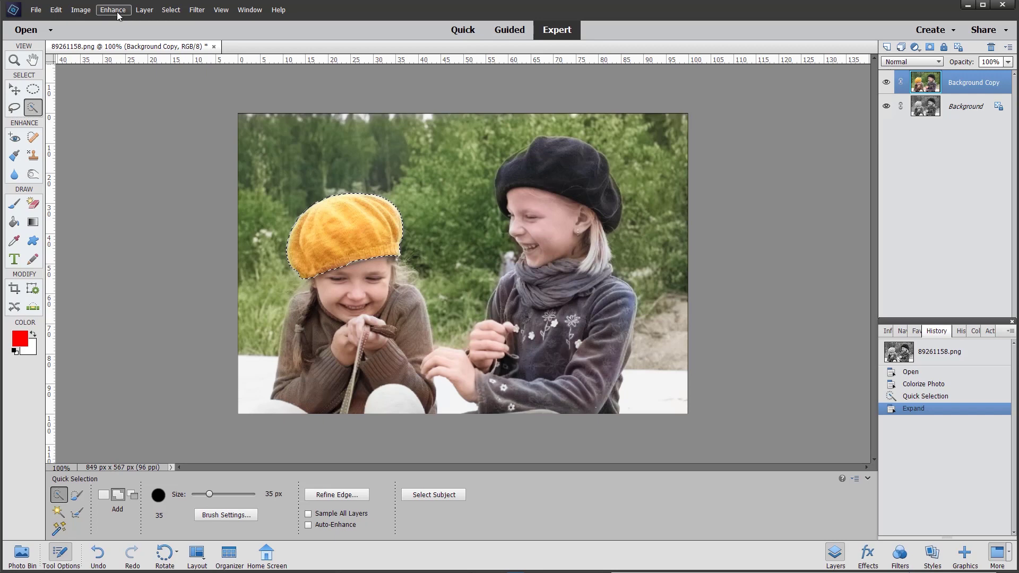
pyautogui.click(171, 10)
pyautogui.moveTo(194, 125)
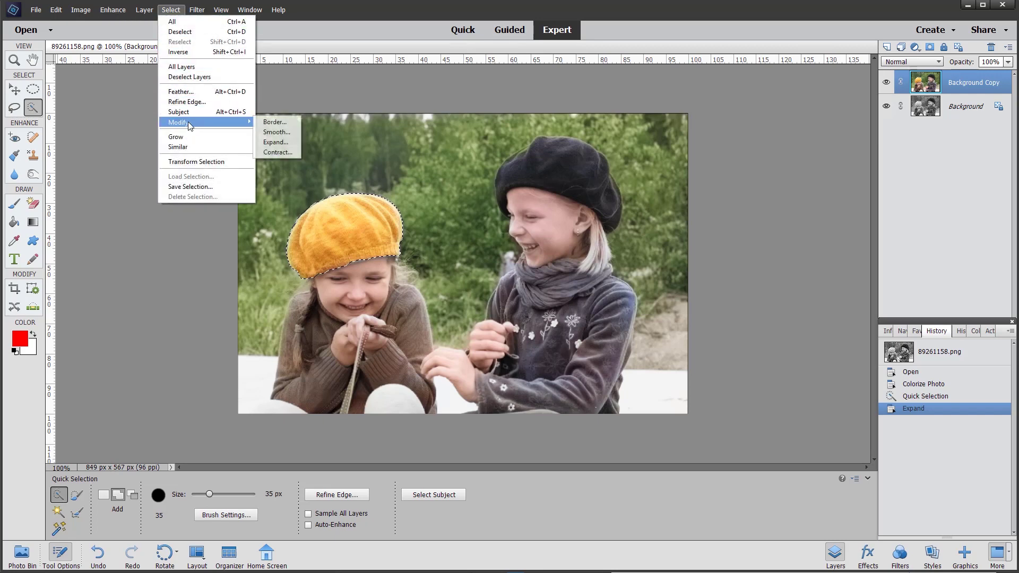
pyautogui.click(276, 143)
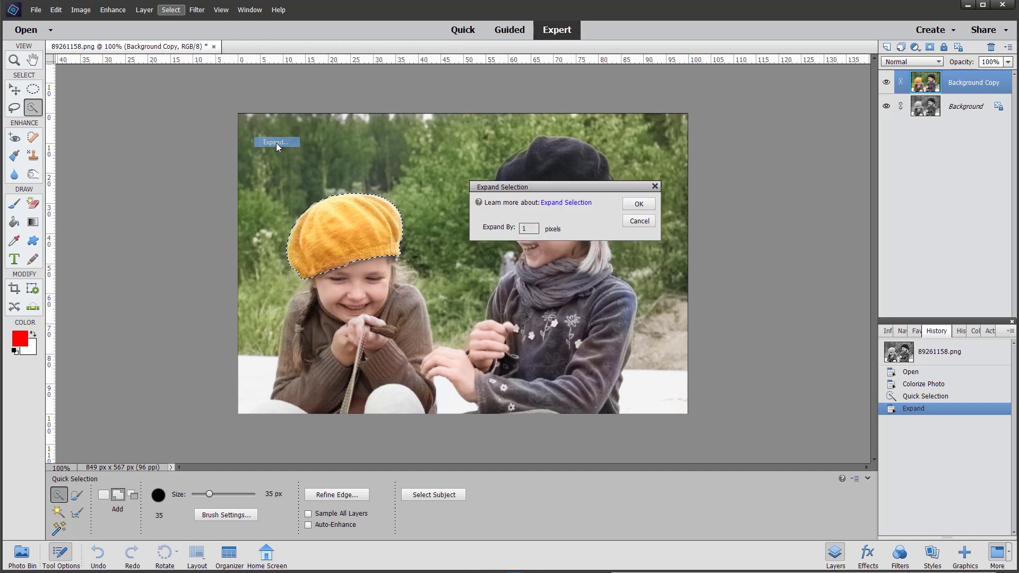
pyautogui.click(639, 205)
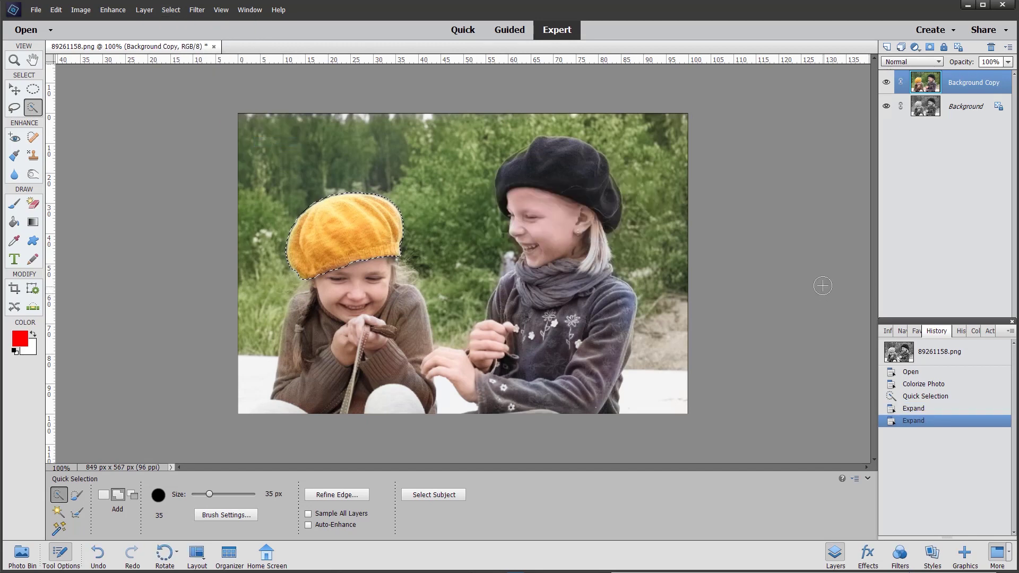